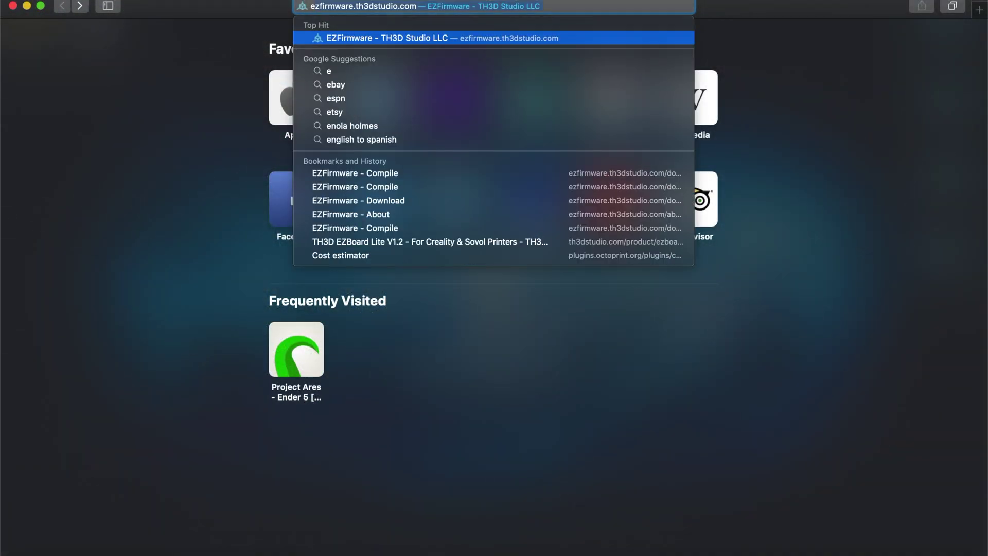
Step: Go to ezfirmware.th3dstudio.com and open the EZconfig graphical configurator
{"action": "type", "text": "z"}
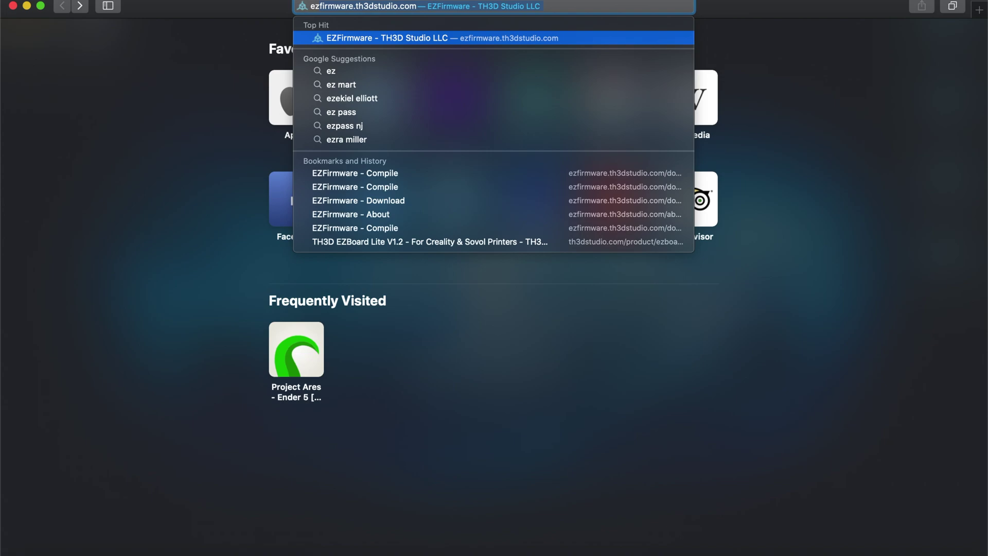
{"action": "key", "text": "Return"}
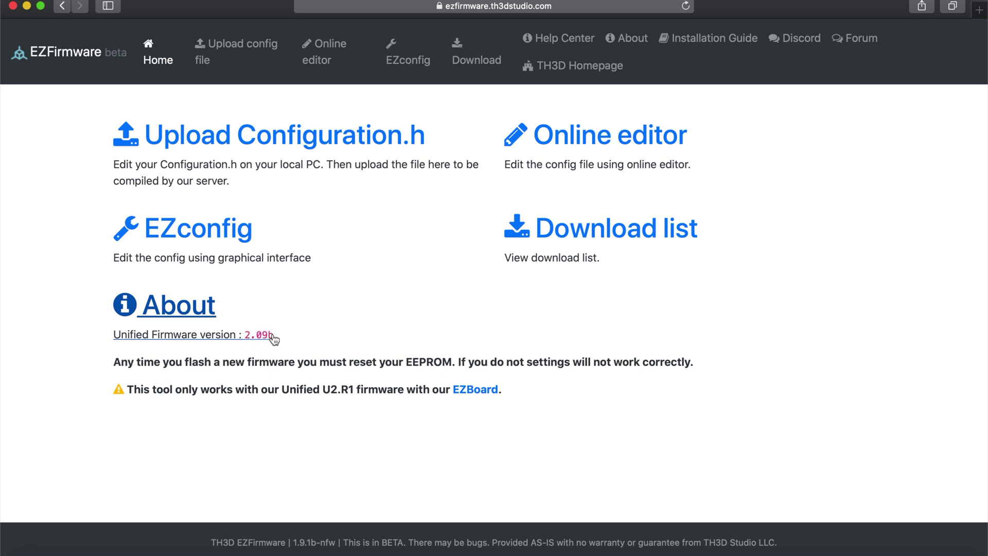
{"action": "left_click", "coordinate": [237, 227]}
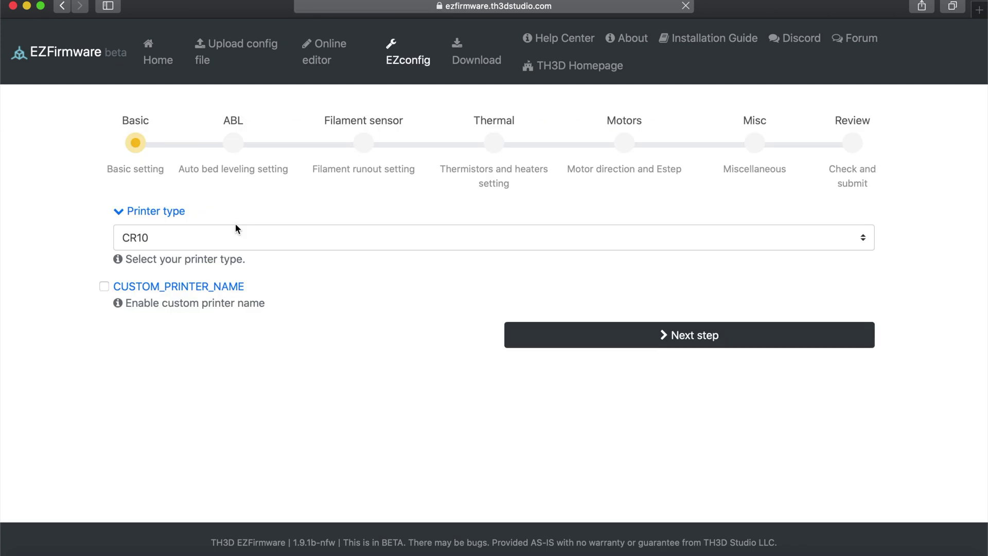
Step: Choose ENDER5 as the printer type and enable the ENDER5_NEW_LEADSCREW option
{"action": "left_click", "coordinate": [242, 237]}
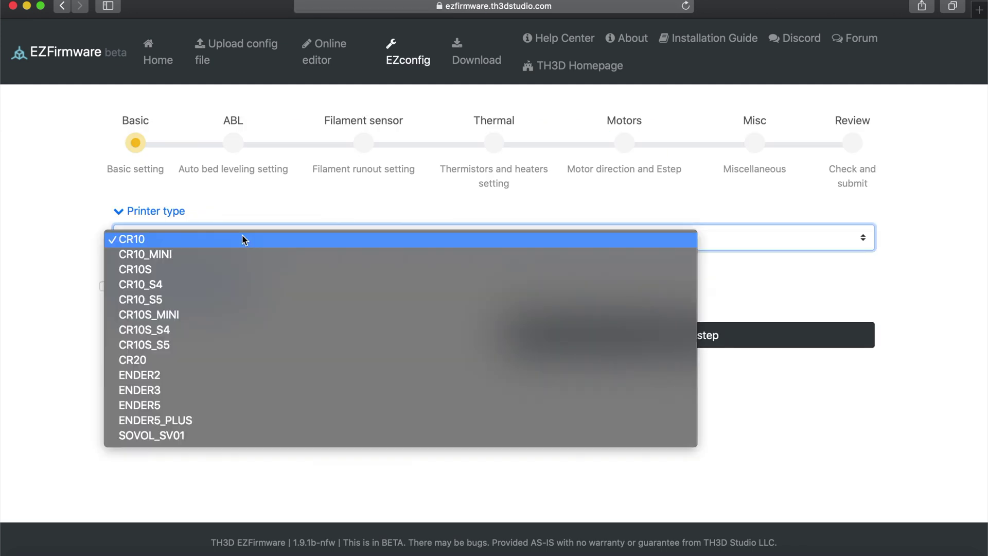
{"action": "left_click", "coordinate": [236, 403]}
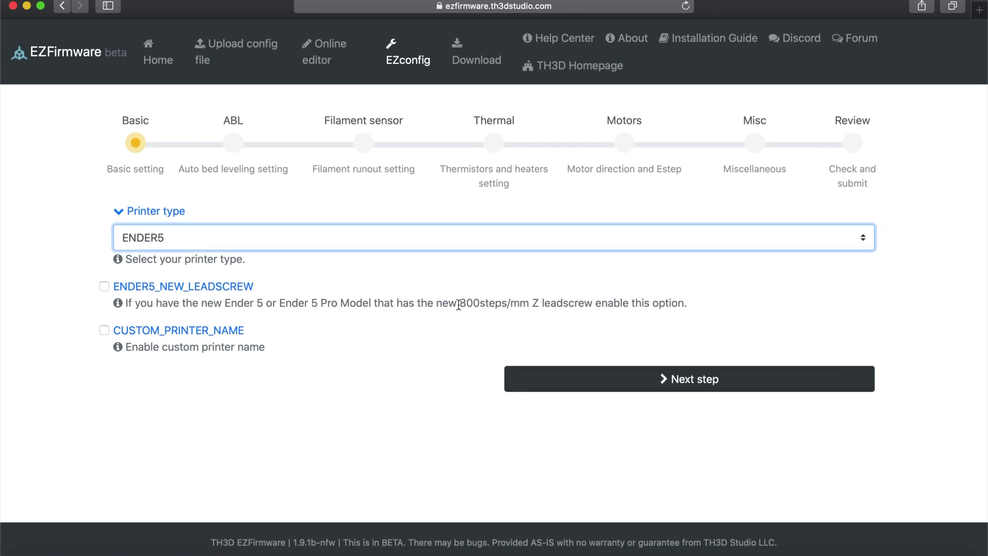
{"action": "left_click_drag", "start_coordinate": [457, 302], "coordinate": [633, 303]}
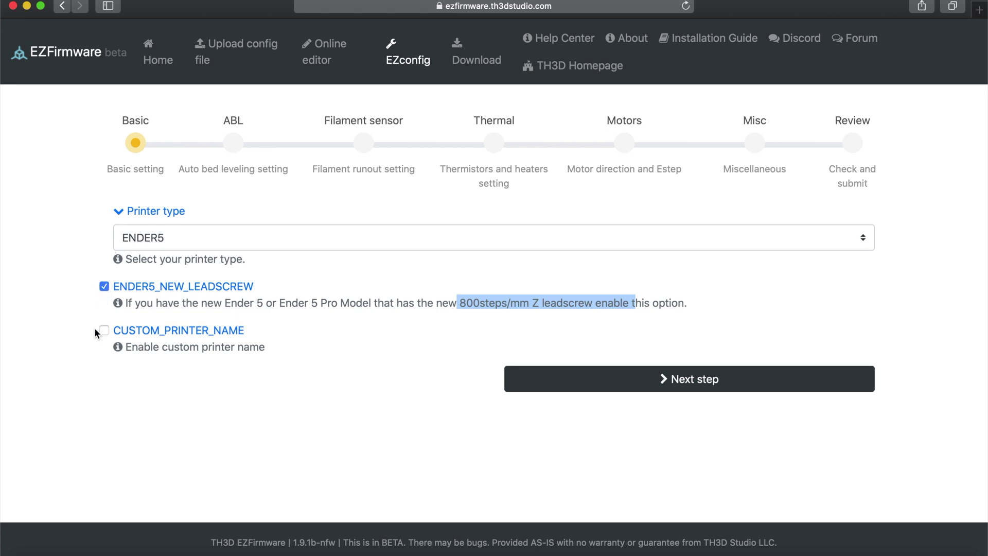
{"action": "left_click", "coordinate": [49, 359]}
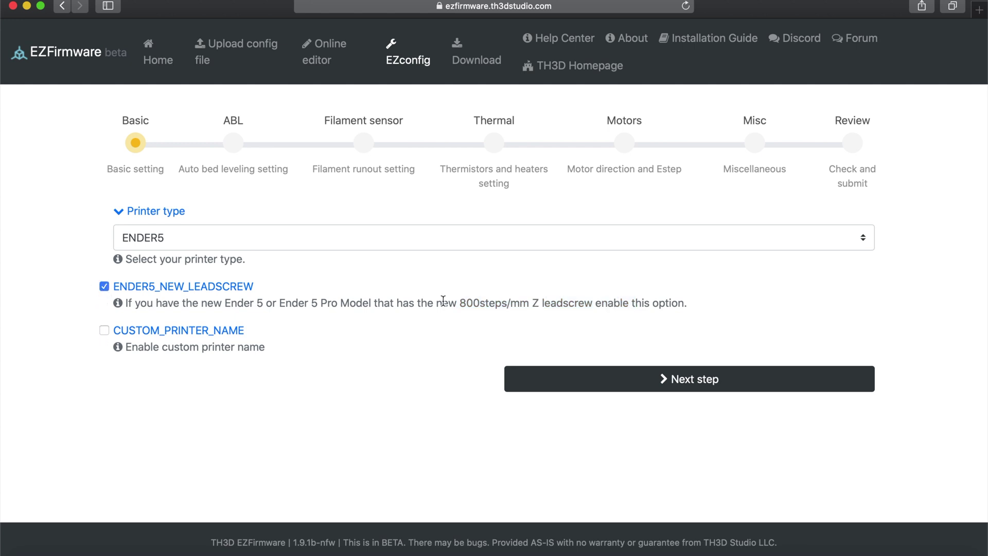
Step: Enable a custom printer name, set it to "Project Ares", and proceed to the bed leveling settings
{"action": "left_click", "coordinate": [104, 329]}
{"action": "left_click", "coordinate": [169, 396]}
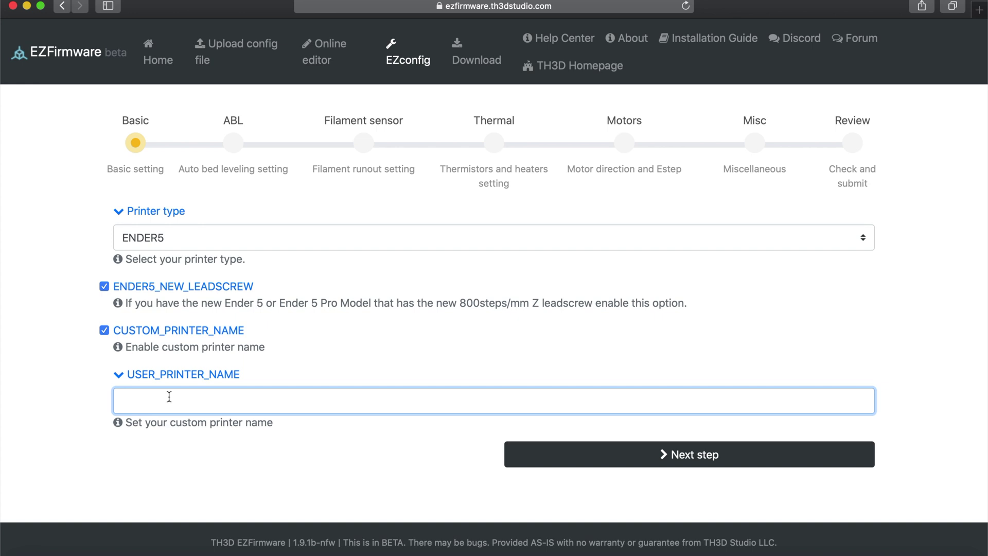
{"action": "type", "text": "Project Ares"}
{"action": "left_click", "coordinate": [670, 460]}
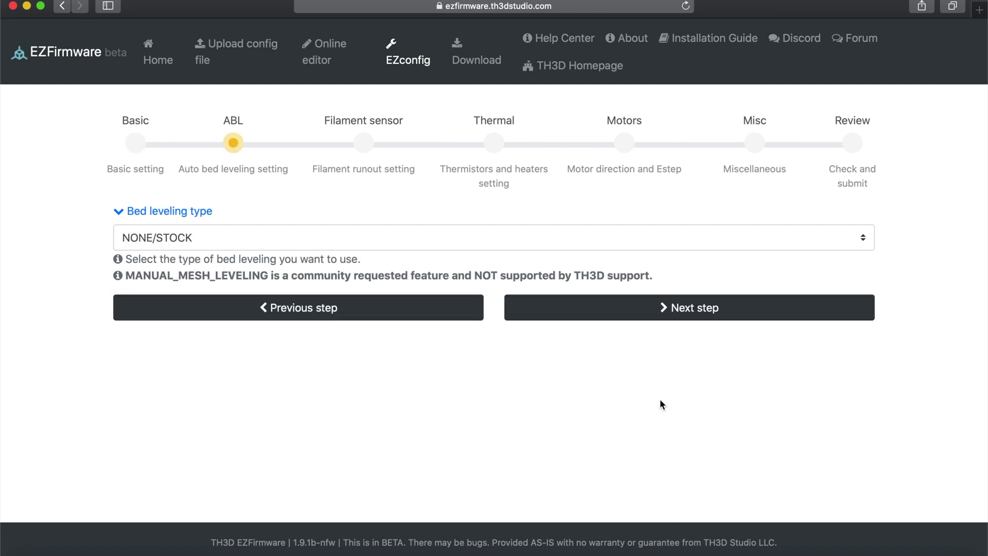
Step: Set the bed leveling type to EZABL with CR10_OEM as the probe mount
{"action": "left_click", "coordinate": [545, 235]}
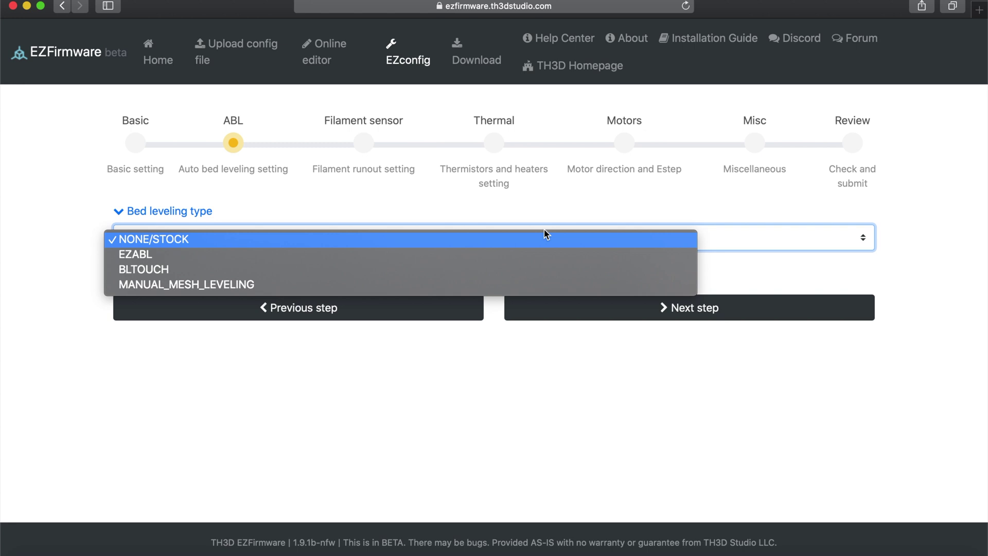
{"action": "left_click", "coordinate": [535, 255]}
{"action": "scroll", "coordinate": [211, 272], "scroll_direction": "down", "scroll_amount": 2}
{"action": "left_click", "coordinate": [211, 268]}
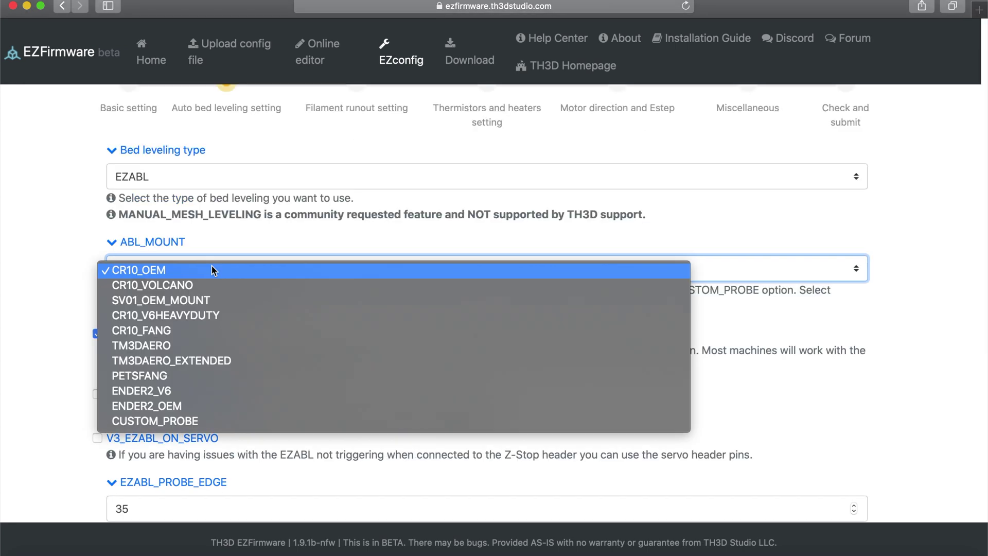
{"action": "left_click", "coordinate": [209, 273]}
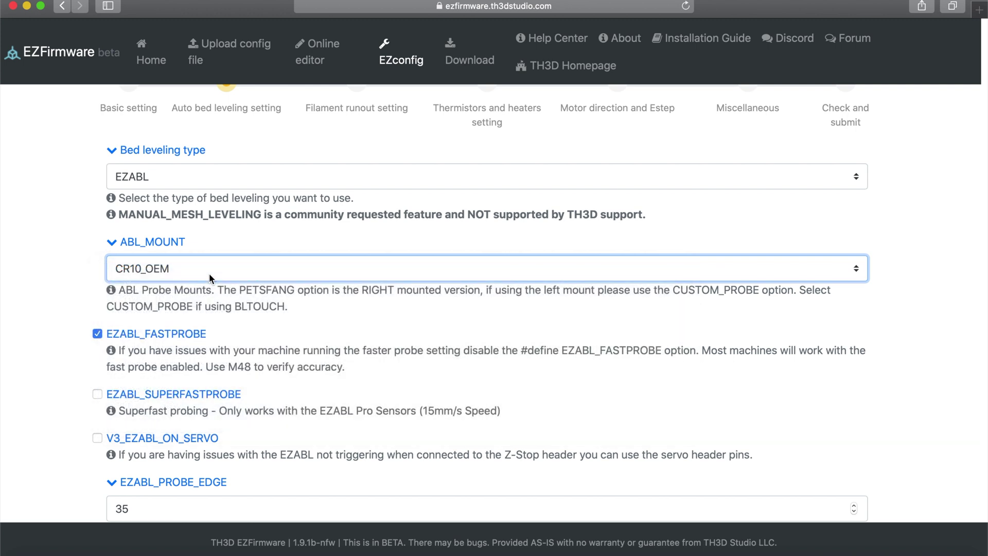
Step: Set the EZABL_POINTS probing grid value to 5
{"action": "scroll", "coordinate": [209, 273], "scroll_direction": "down", "scroll_amount": 3}
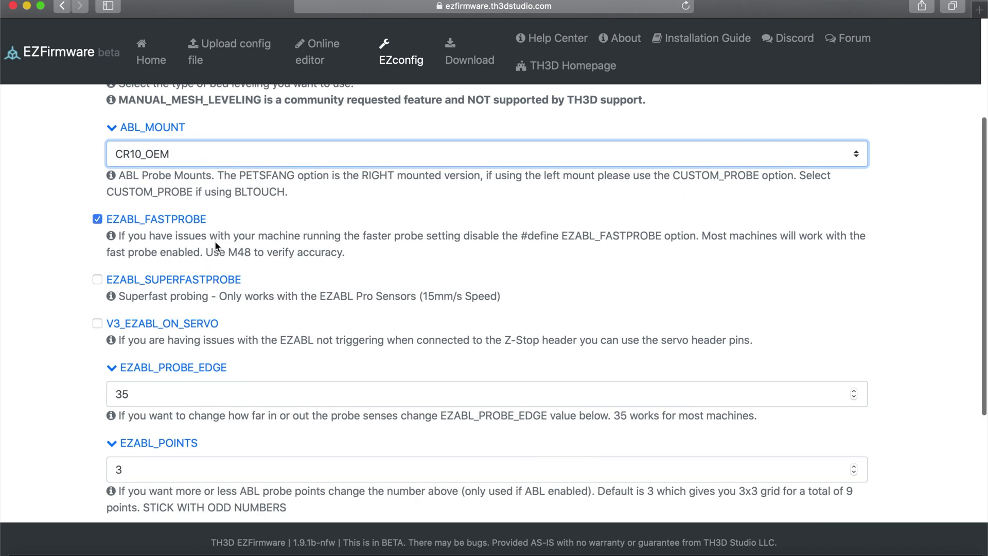
{"action": "scroll", "coordinate": [215, 243], "scroll_direction": "down", "scroll_amount": 2}
{"action": "scroll", "coordinate": [215, 240], "scroll_direction": "down", "scroll_amount": 2}
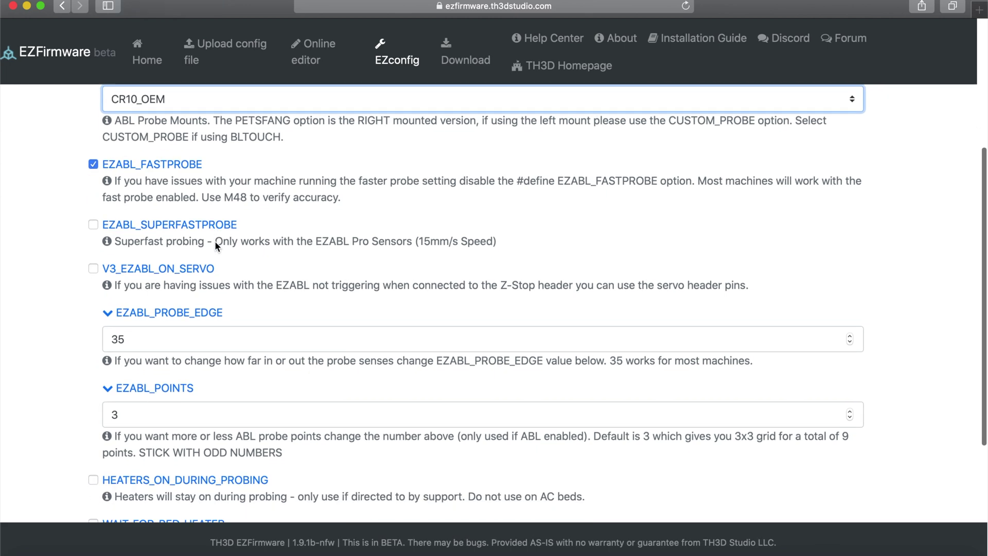
{"action": "scroll", "coordinate": [227, 235], "scroll_direction": "down", "scroll_amount": 2}
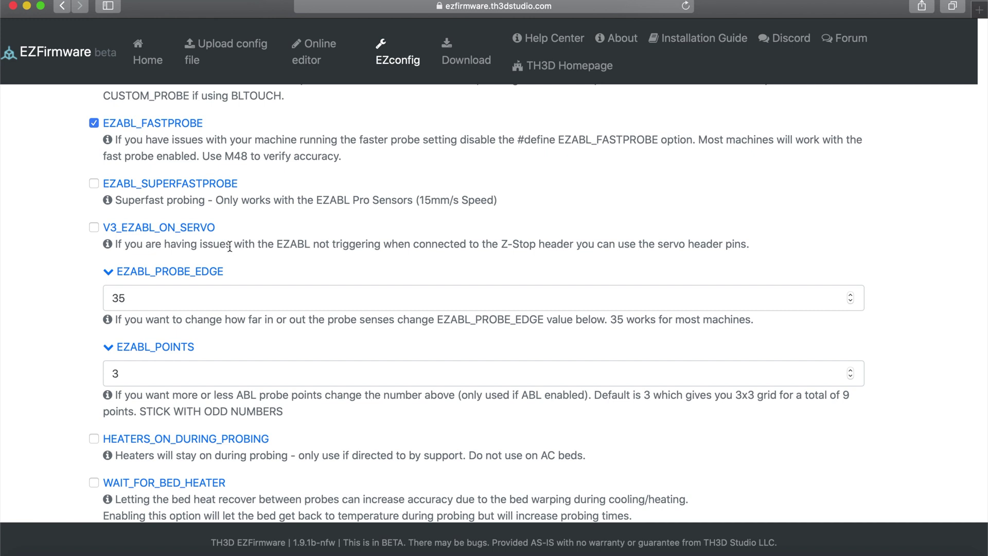
{"action": "scroll", "coordinate": [229, 246], "scroll_direction": "down", "scroll_amount": 1}
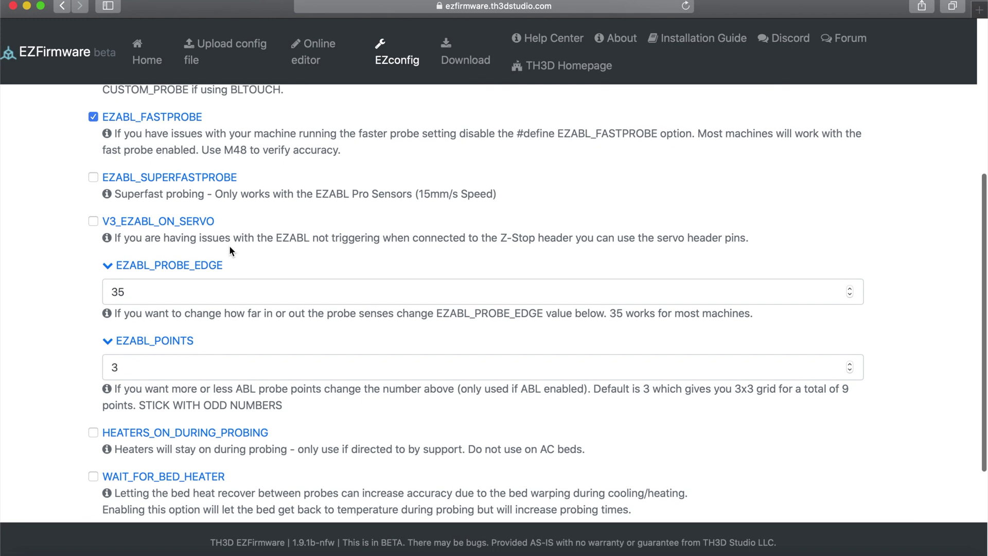
{"action": "scroll", "coordinate": [230, 246], "scroll_direction": "down", "scroll_amount": 4}
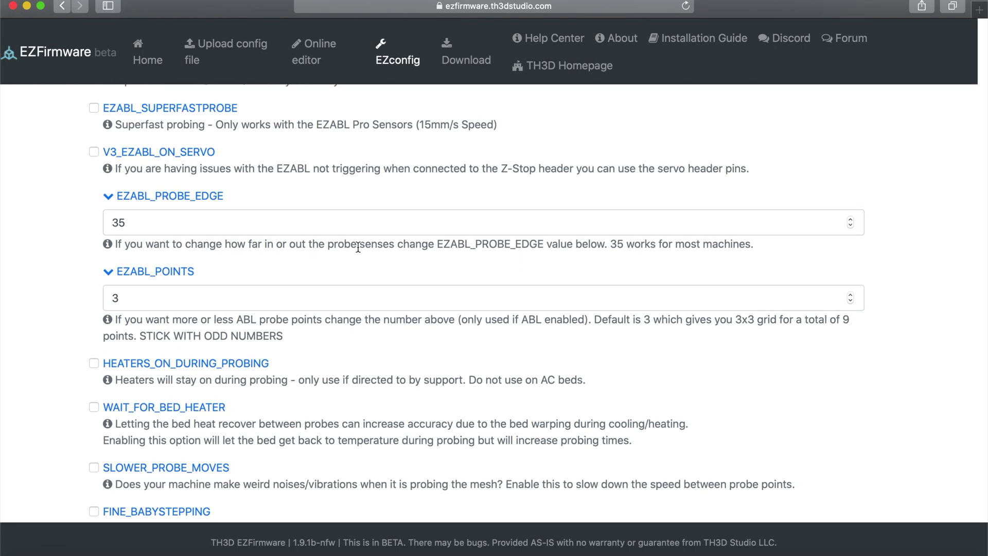
{"action": "scroll", "coordinate": [304, 259], "scroll_direction": "down", "scroll_amount": 3}
{"action": "left_click", "coordinate": [281, 253]}
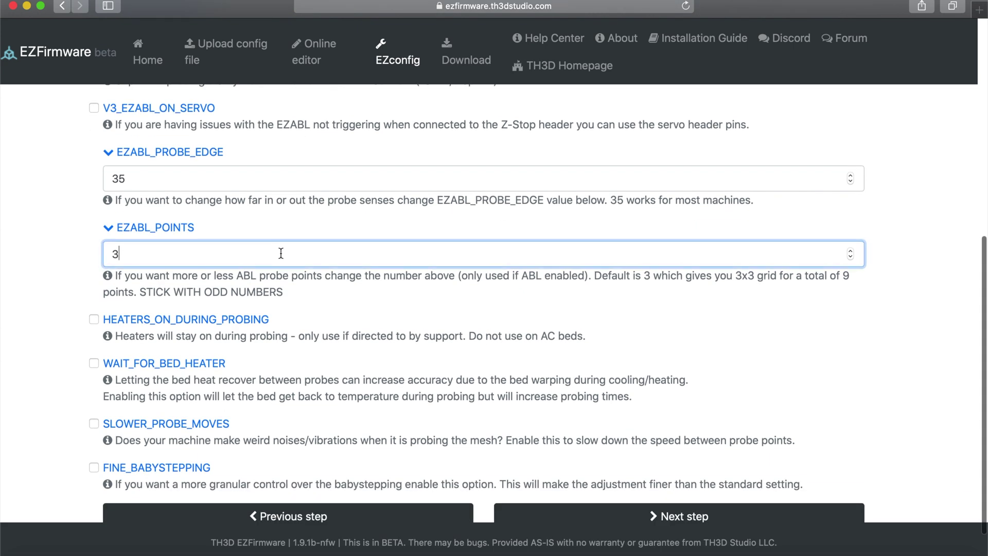
{"action": "key", "text": "BackSpace"}
{"action": "type", "text": "5"}
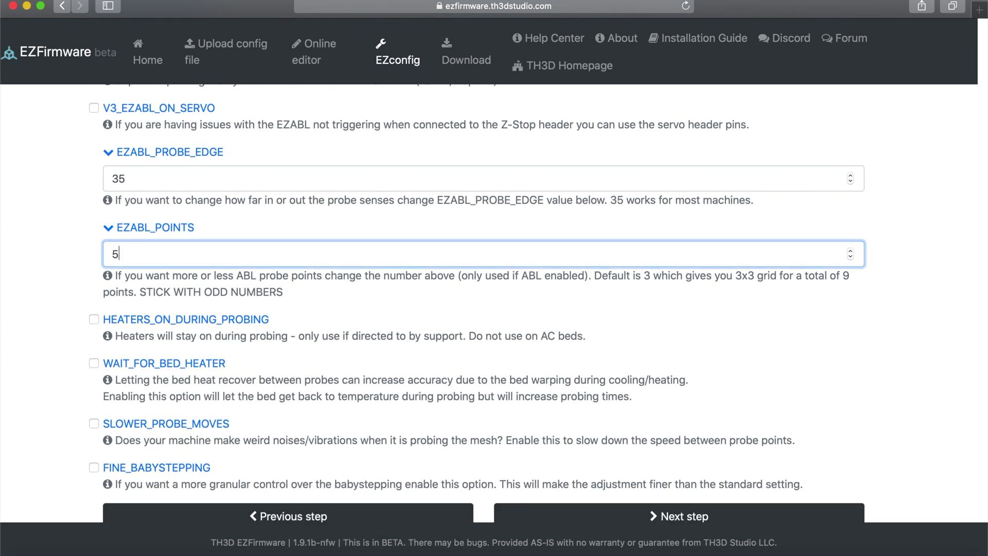
Step: Enable SLOWER_PROBE_MOVES and FINE_BABYSTEPPING, and continue to the filament sensor settings
{"action": "scroll", "coordinate": [209, 270], "scroll_direction": "down", "scroll_amount": 3}
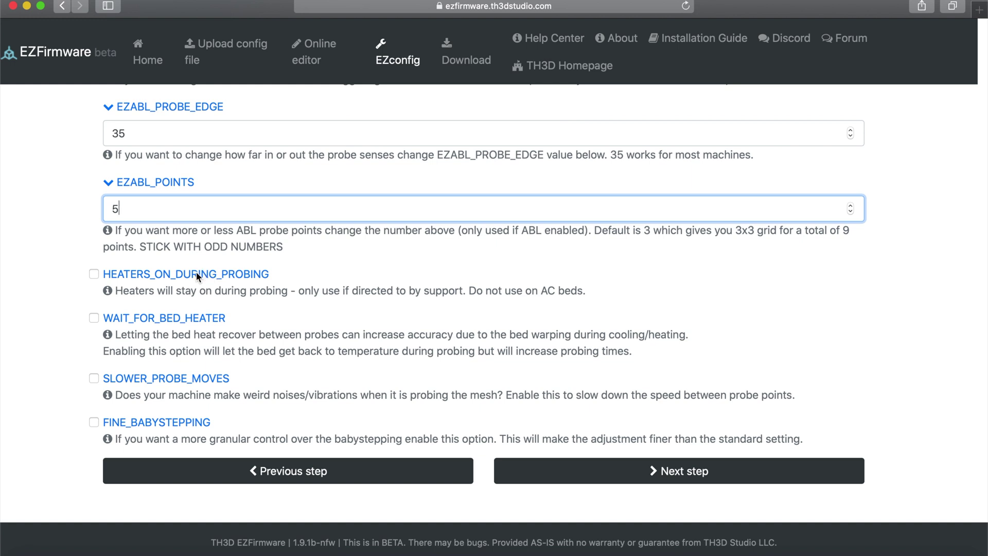
{"action": "left_click", "coordinate": [197, 379]}
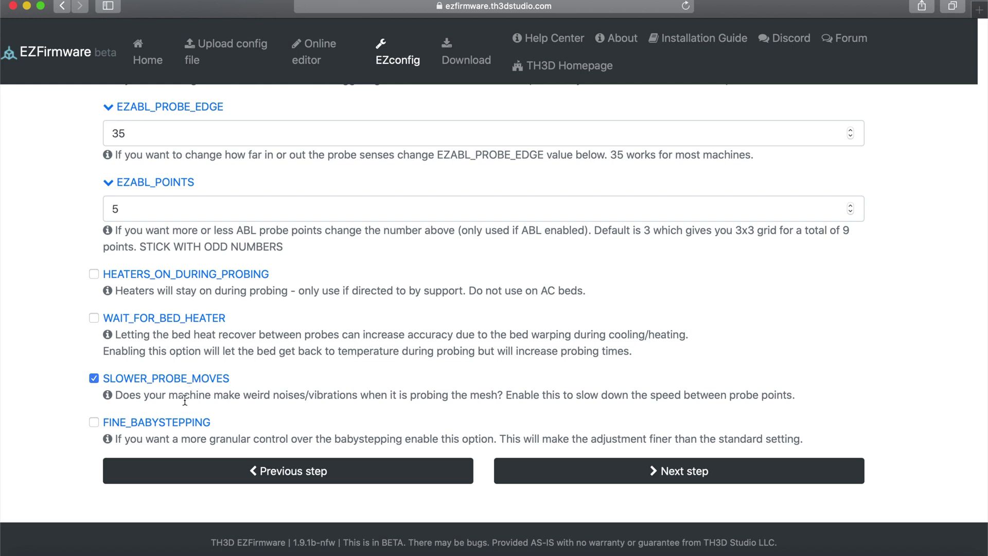
{"action": "left_click", "coordinate": [188, 422]}
{"action": "left_click", "coordinate": [588, 482]}
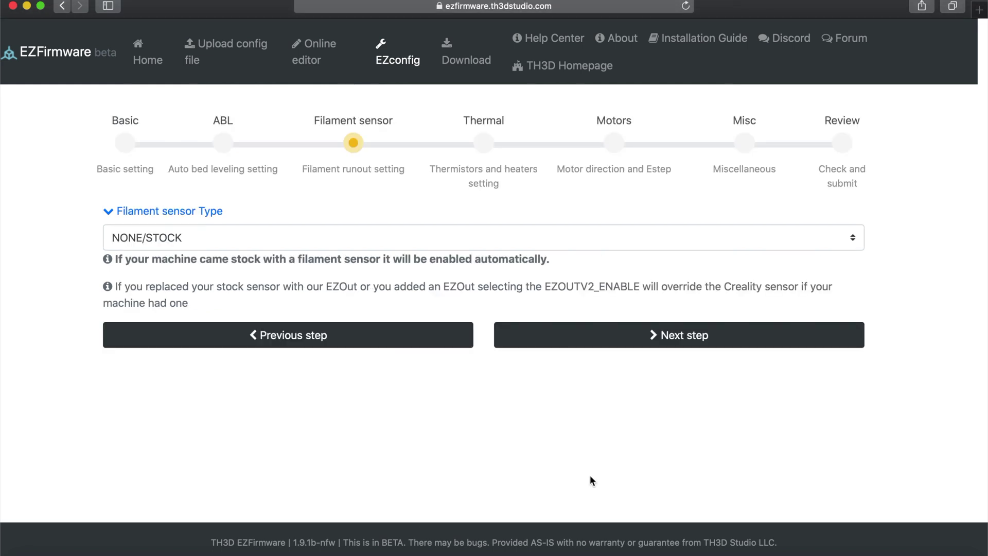
Step: Set the filament sensor type to EZOUTV2_ENABLE, enable MOUNTED_FILAMENT_SENSOR, and continue to the thermal settings
{"action": "left_click", "coordinate": [474, 229]}
{"action": "left_click", "coordinate": [452, 256]}
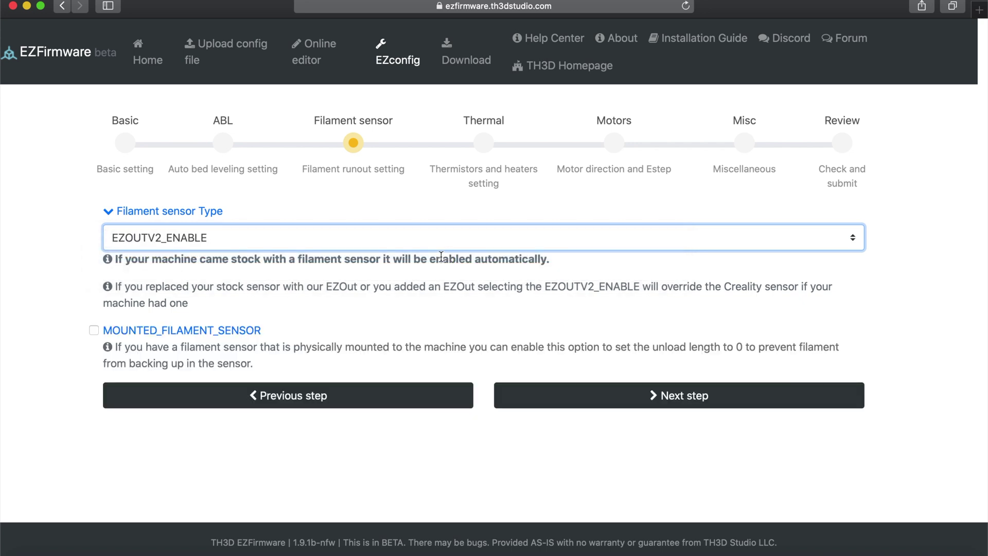
{"action": "left_click", "coordinate": [245, 330]}
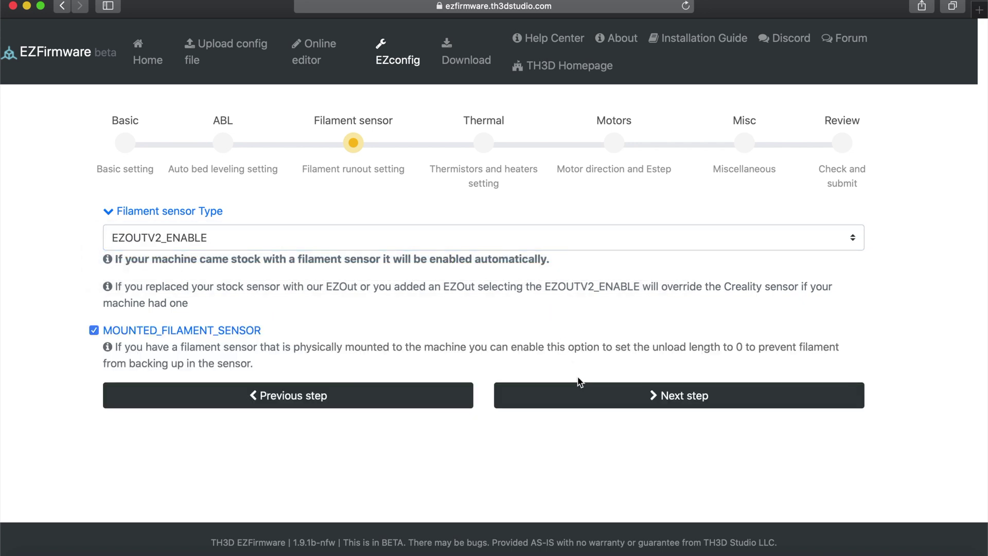
{"action": "left_click", "coordinate": [581, 391]}
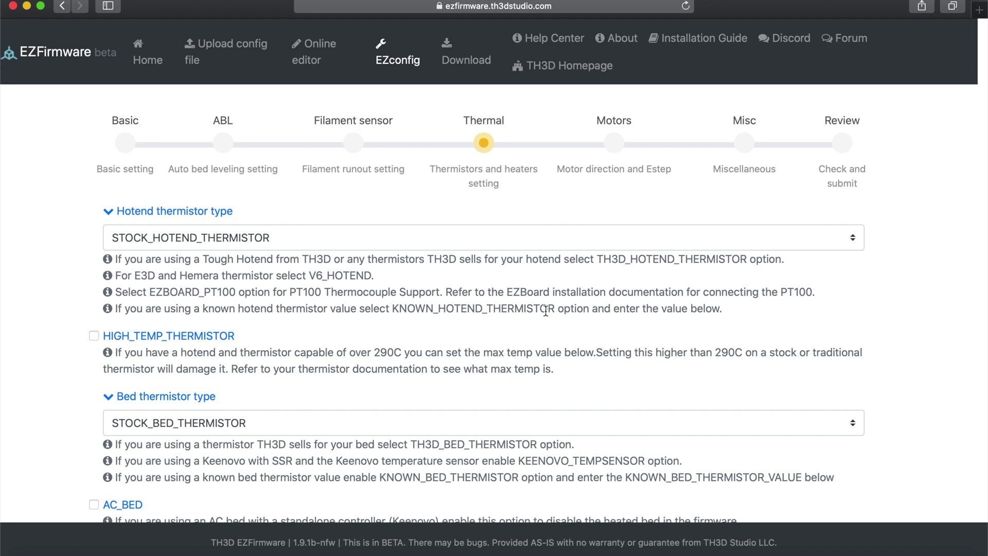
Step: Accept the stock hotend and bed thermistor settings and continue to the motor settings
{"action": "scroll", "coordinate": [479, 240], "scroll_direction": "down", "scroll_amount": 1}
{"action": "scroll", "coordinate": [480, 240], "scroll_direction": "down", "scroll_amount": 3}
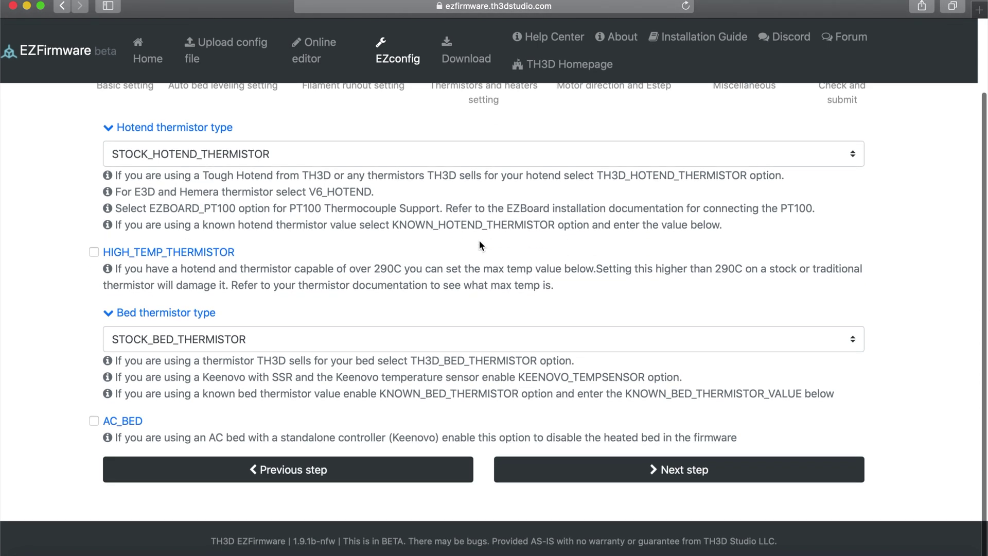
{"action": "left_click", "coordinate": [539, 468]}
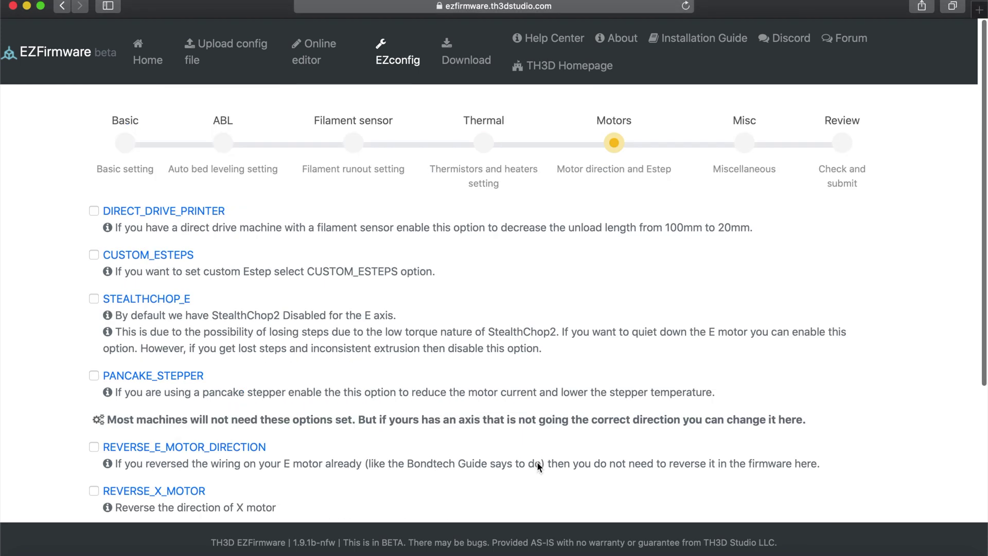
Step: Enable CUSTOM_ESTEPS and set the custom E-steps value to 415
{"action": "scroll", "coordinate": [286, 157], "scroll_direction": "down", "scroll_amount": 2}
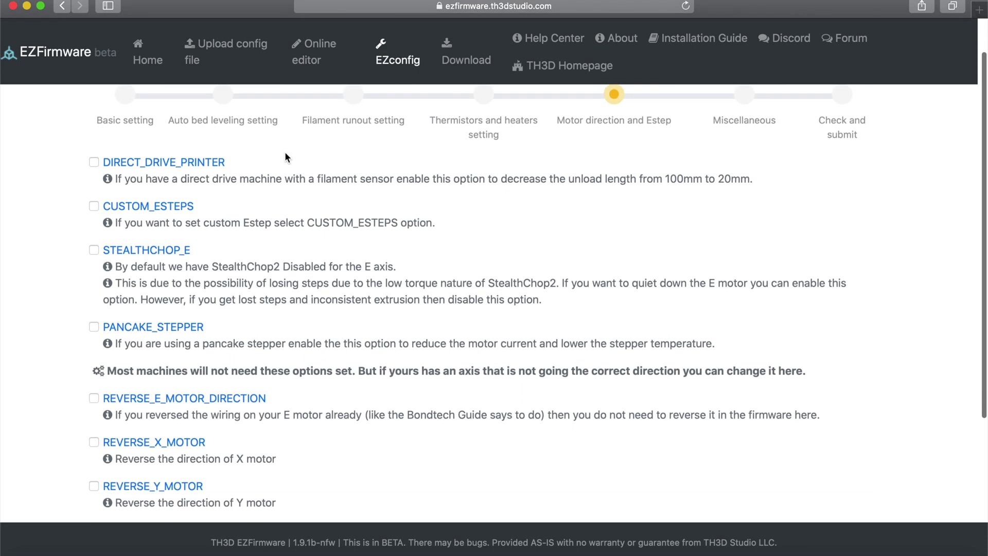
{"action": "left_click", "coordinate": [187, 194]}
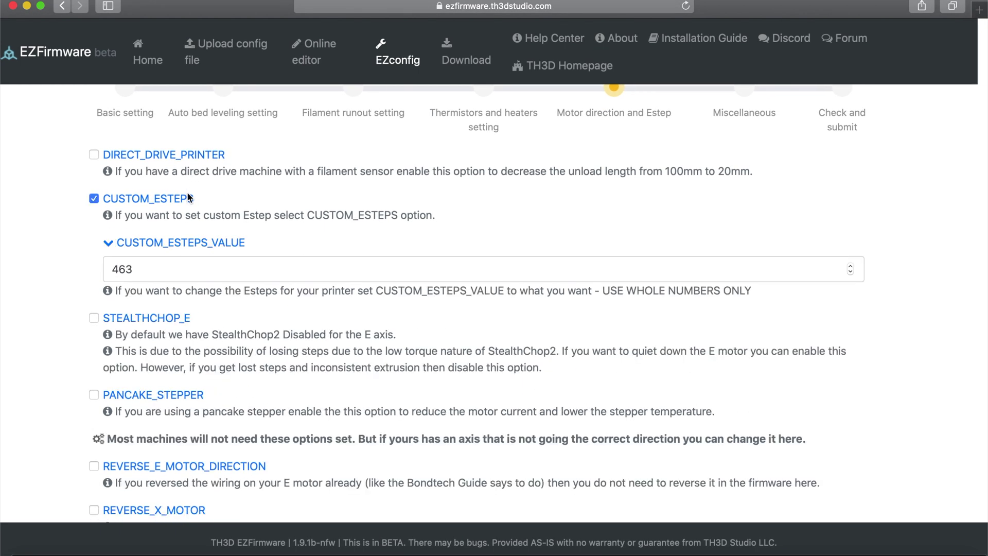
{"action": "left_click", "coordinate": [195, 267]}
{"action": "key", "text": "BackSpace"}
{"action": "key", "text": "BackSpace"}
{"action": "type", "text": "15"}
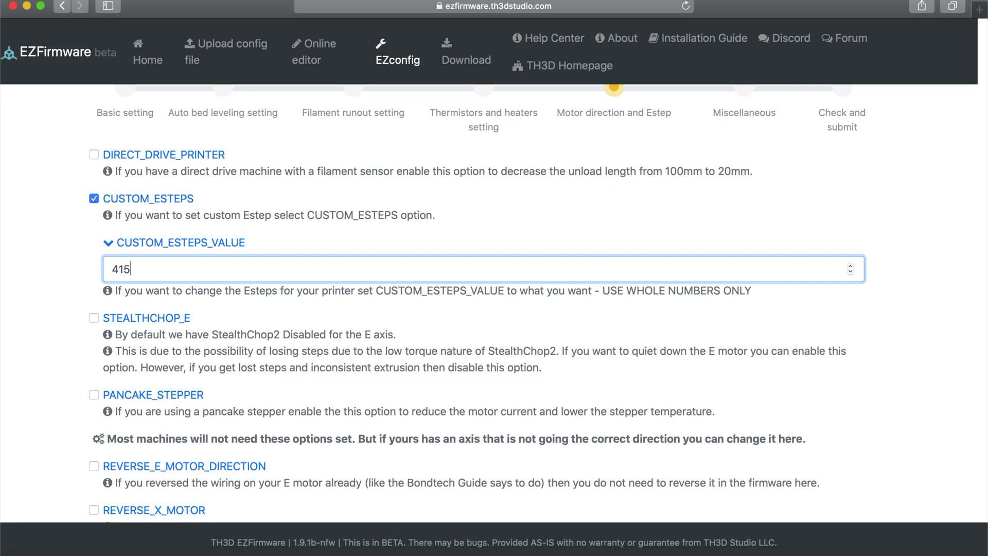
Step: Enable REVERSE_E_MOTOR_DIRECTION in the motor settings and continue to the miscellaneous settings
{"action": "scroll", "coordinate": [196, 266], "scroll_direction": "up", "scroll_amount": 2}
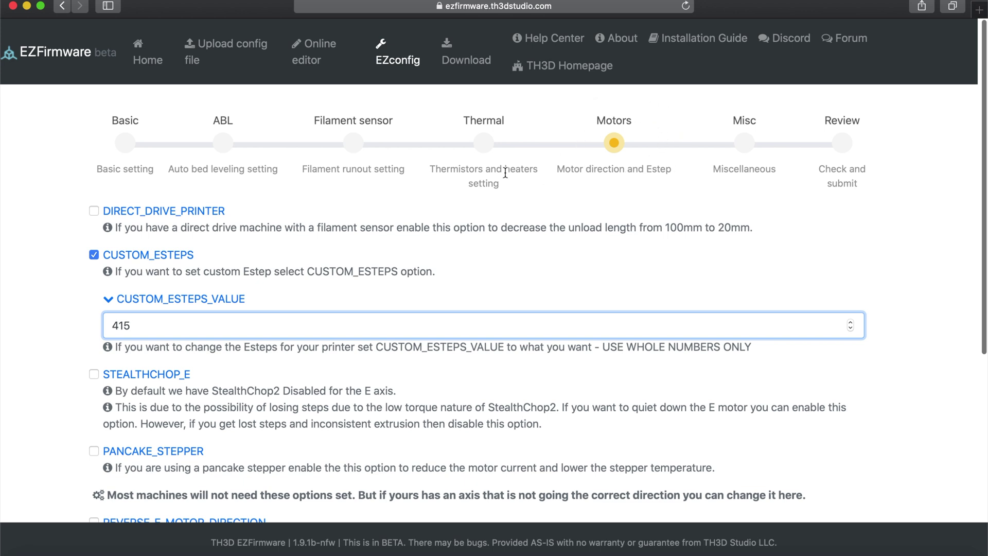
{"action": "scroll", "coordinate": [93, 288], "scroll_direction": "down", "scroll_amount": 1}
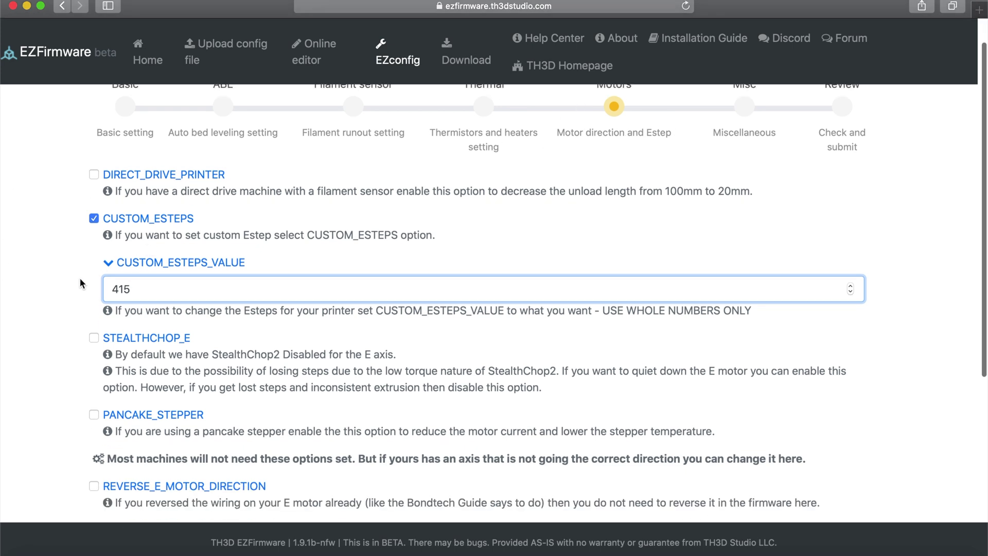
{"action": "scroll", "coordinate": [79, 278], "scroll_direction": "down", "scroll_amount": 3}
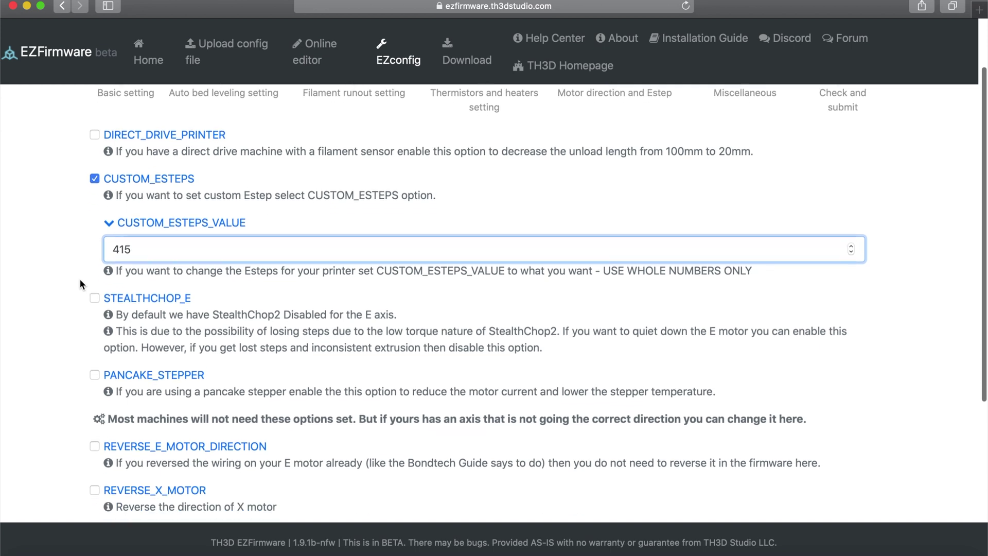
{"action": "scroll", "coordinate": [80, 279], "scroll_direction": "down", "scroll_amount": 1}
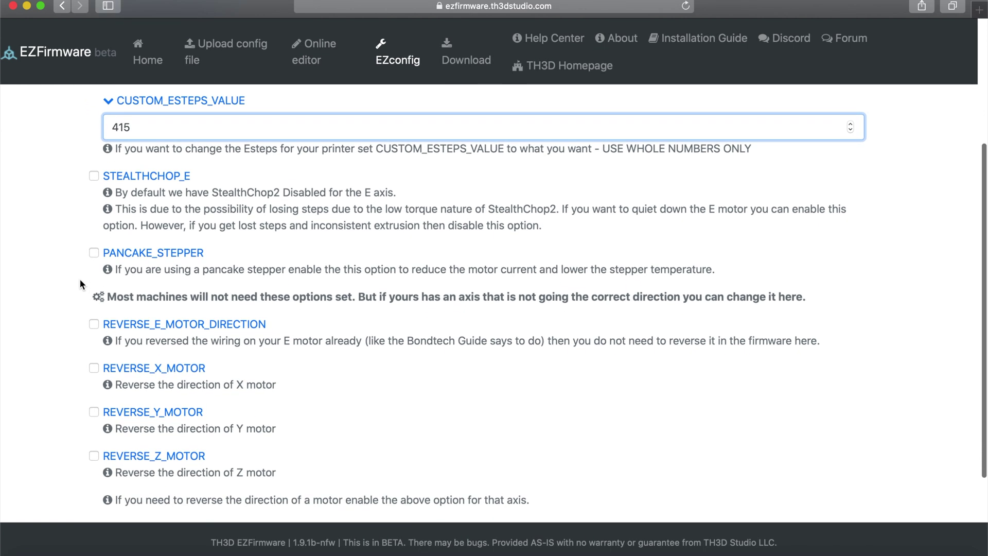
{"action": "scroll", "coordinate": [79, 279], "scroll_direction": "down", "scroll_amount": 3}
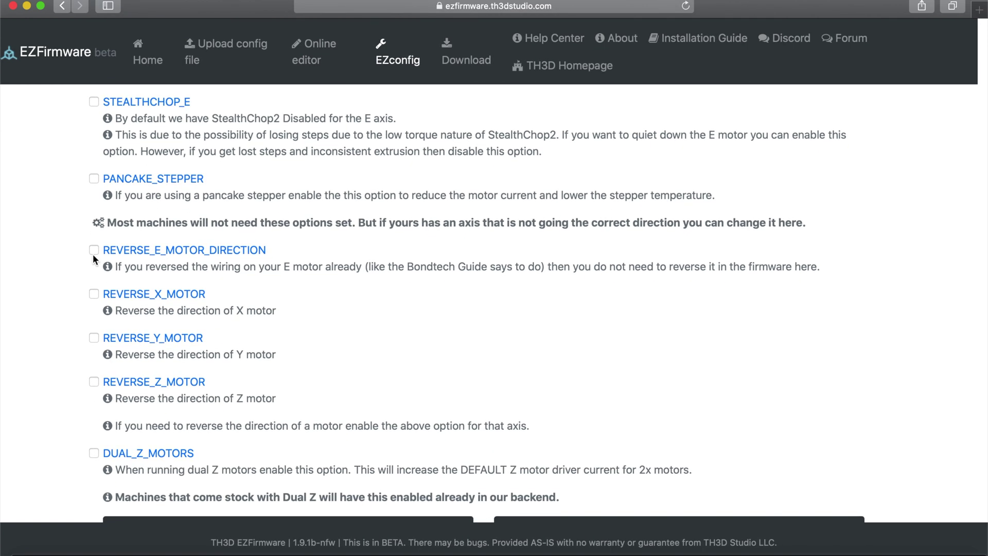
{"action": "left_click", "coordinate": [94, 251]}
{"action": "scroll", "coordinate": [54, 264], "scroll_direction": "down", "scroll_amount": 1}
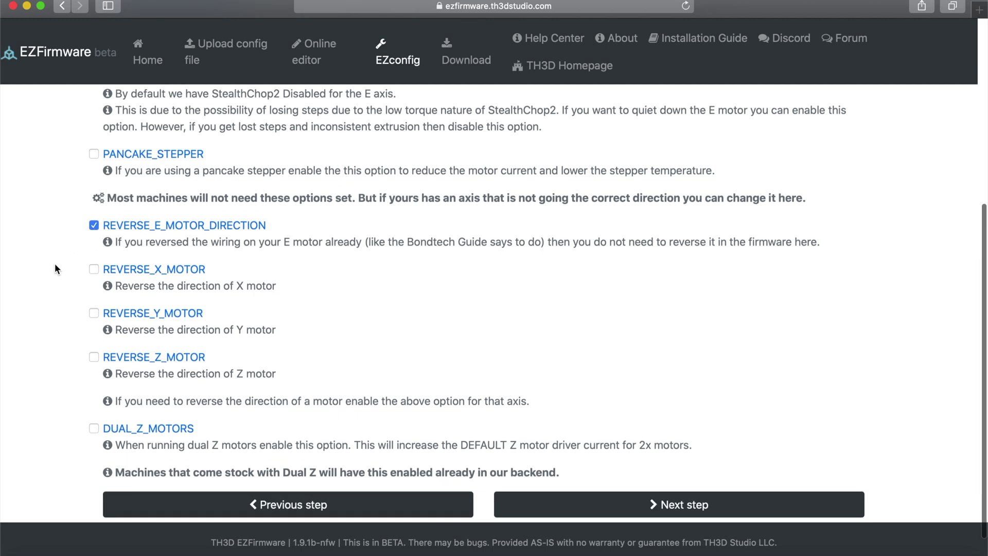
{"action": "scroll", "coordinate": [55, 264], "scroll_direction": "down", "scroll_amount": 2}
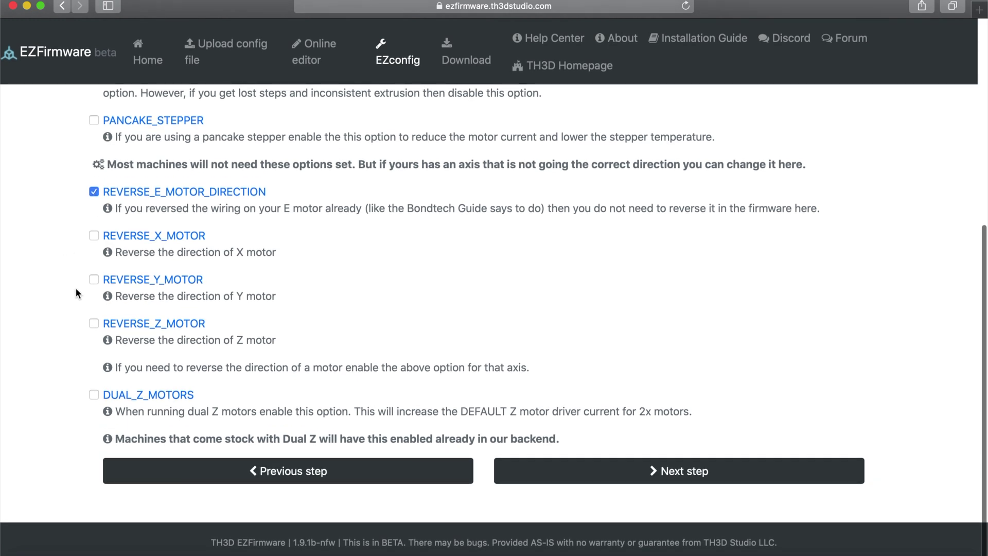
{"action": "left_click", "coordinate": [669, 471]}
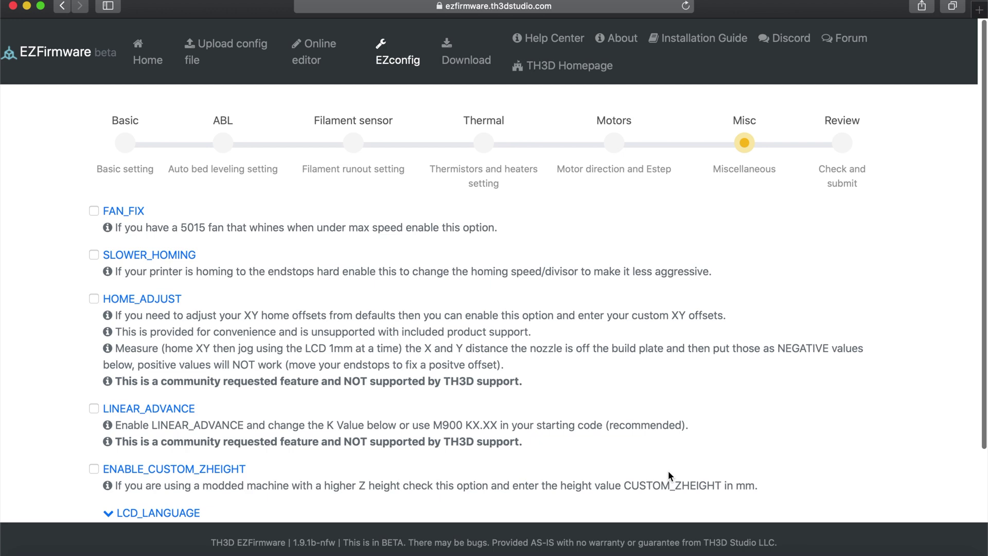
Step: Enable SLOWER_HOMING, keep the LCD language as en, and continue to the configuration review
{"action": "scroll", "coordinate": [517, 281], "scroll_direction": "down", "scroll_amount": 1}
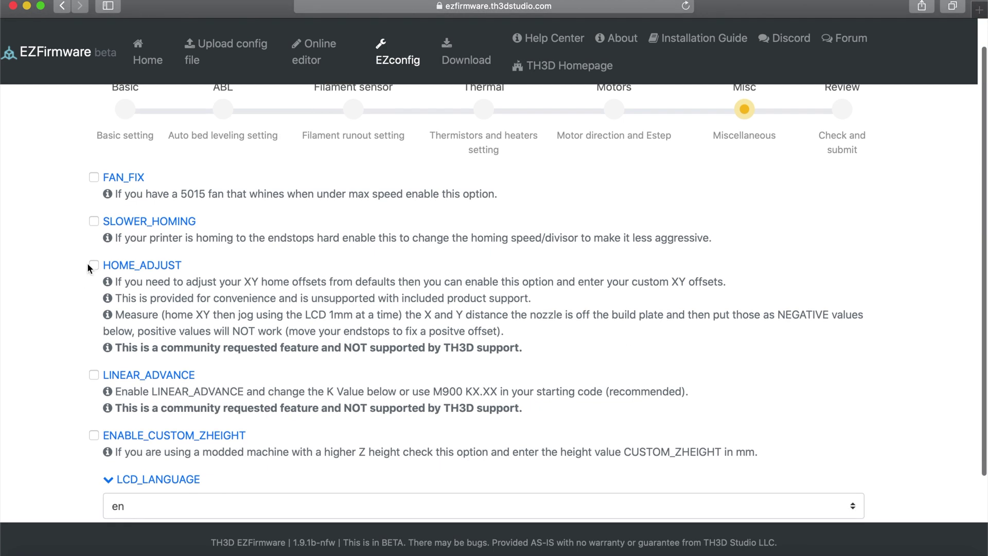
{"action": "left_click", "coordinate": [126, 220]}
{"action": "scroll", "coordinate": [127, 218], "scroll_direction": "down", "scroll_amount": 3}
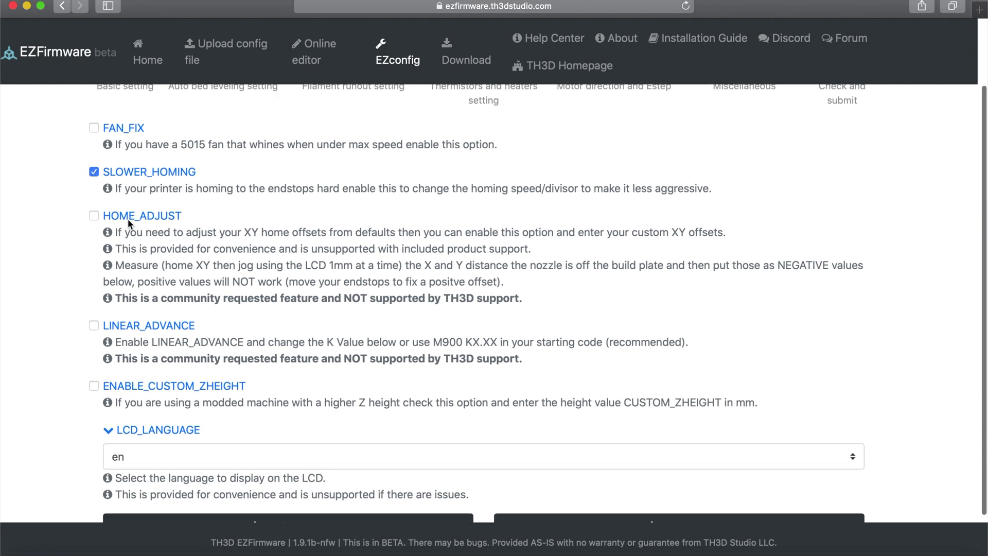
{"action": "scroll", "coordinate": [129, 220], "scroll_direction": "down", "scroll_amount": 1}
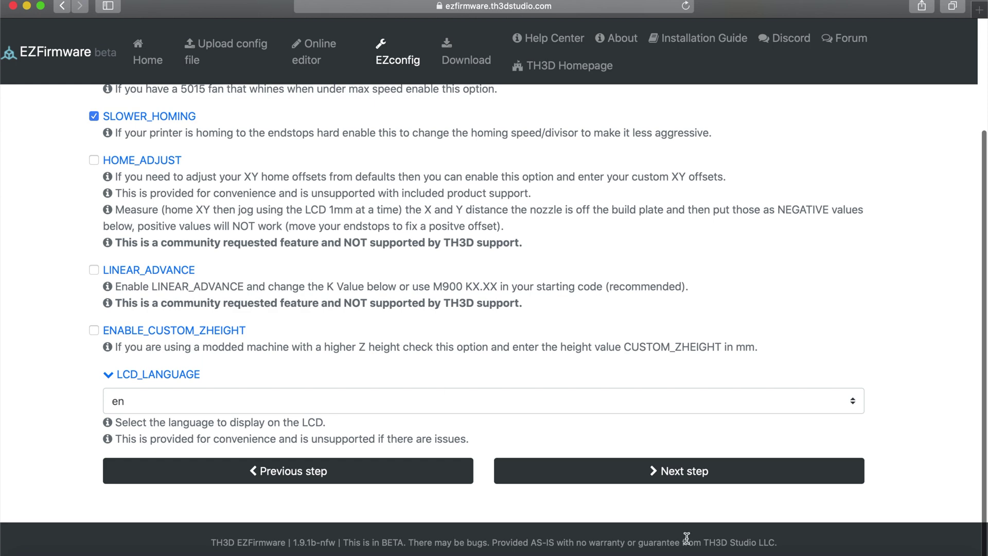
{"action": "left_click", "coordinate": [670, 476]}
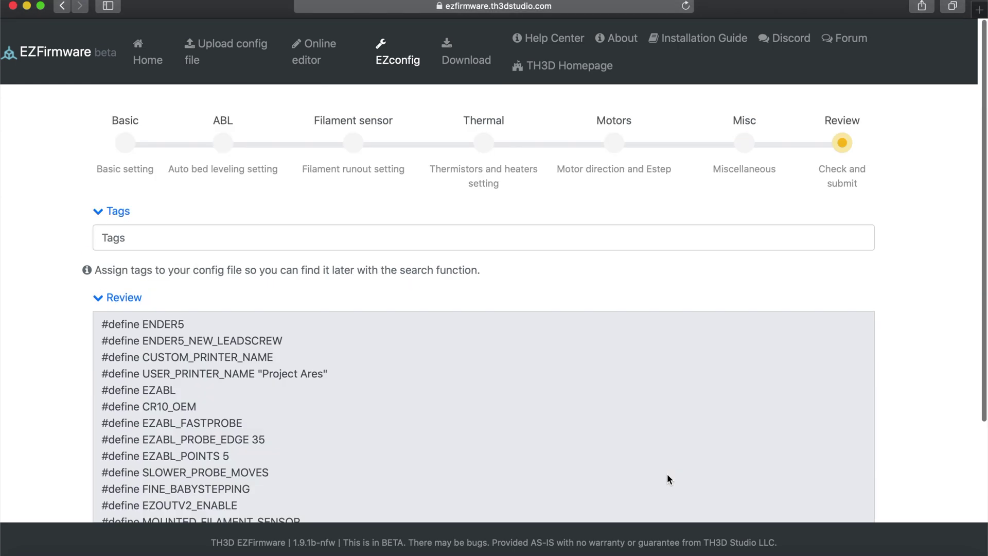
Step: Assign the tag AresBMGv1.1 to the configuration file
{"action": "left_click", "coordinate": [337, 237]}
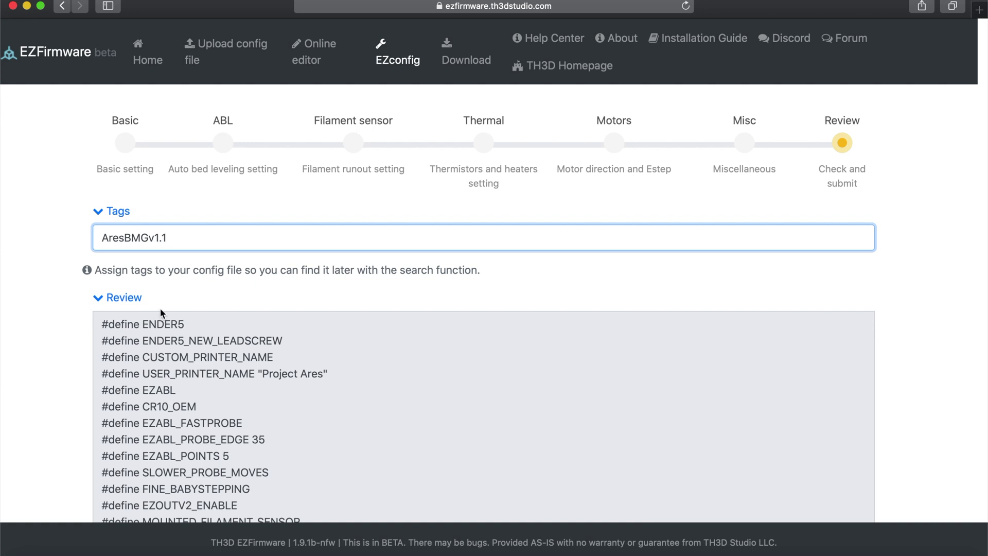
{"action": "scroll", "coordinate": [48, 367], "scroll_direction": "down", "scroll_amount": 5}
Step: Complete the reCAPTCHA check by selecting all fire hydrant squares, and submit the configuration for compiling
{"action": "left_click", "coordinate": [109, 418]}
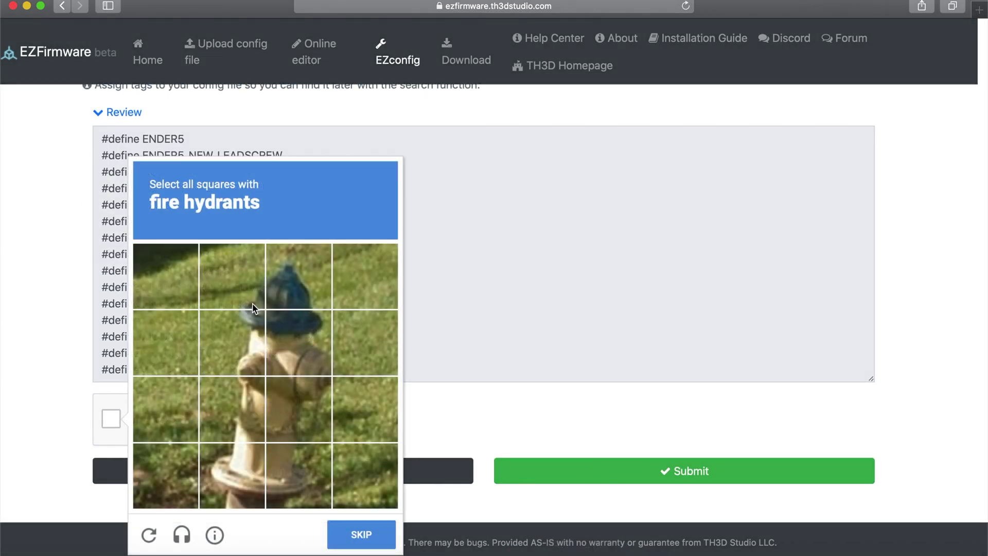
{"action": "left_click", "coordinate": [250, 287]}
{"action": "left_click", "coordinate": [311, 283]}
{"action": "left_click", "coordinate": [260, 324]}
{"action": "left_click", "coordinate": [304, 327]}
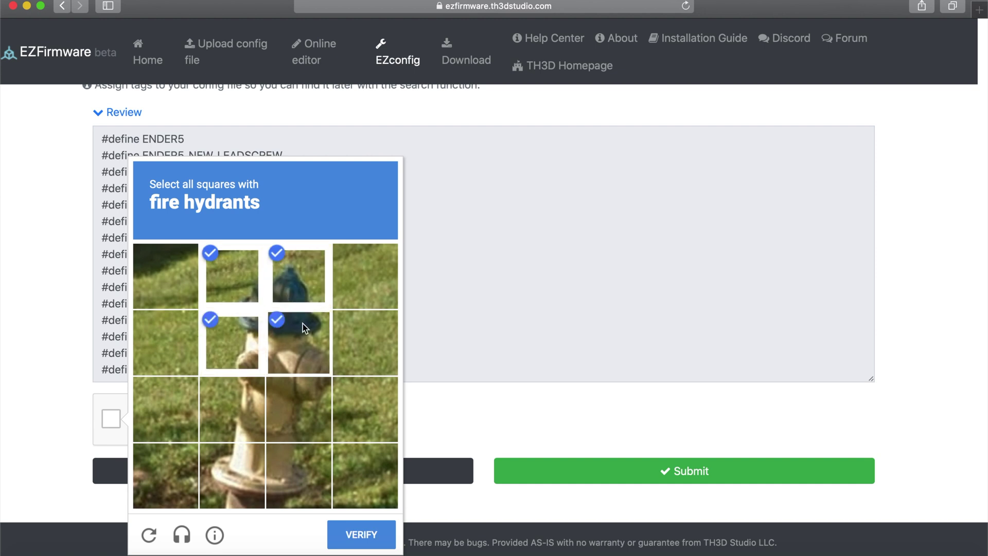
{"action": "left_click", "coordinate": [233, 399]}
{"action": "left_click", "coordinate": [306, 401]}
{"action": "left_click", "coordinate": [248, 453]}
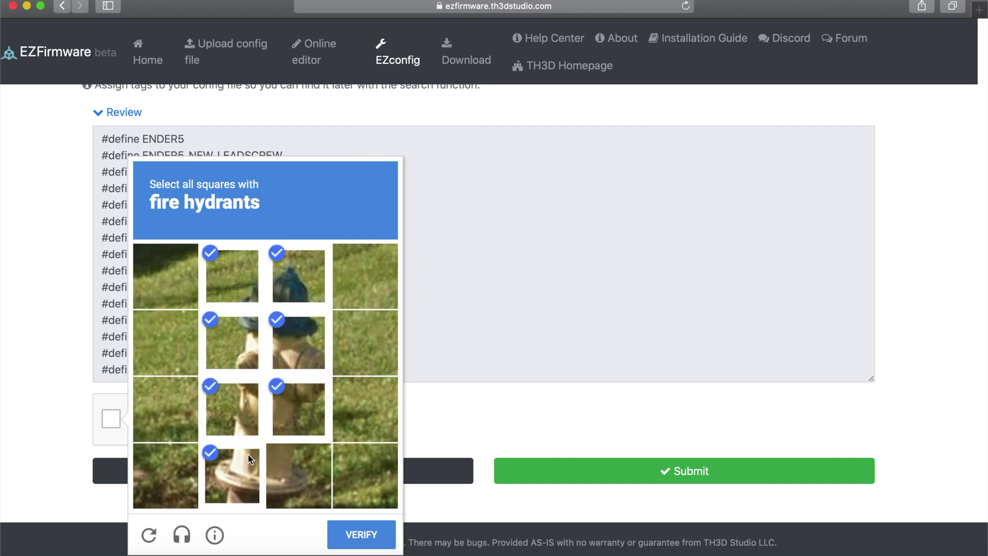
{"action": "left_click", "coordinate": [307, 457]}
{"action": "left_click", "coordinate": [360, 534]}
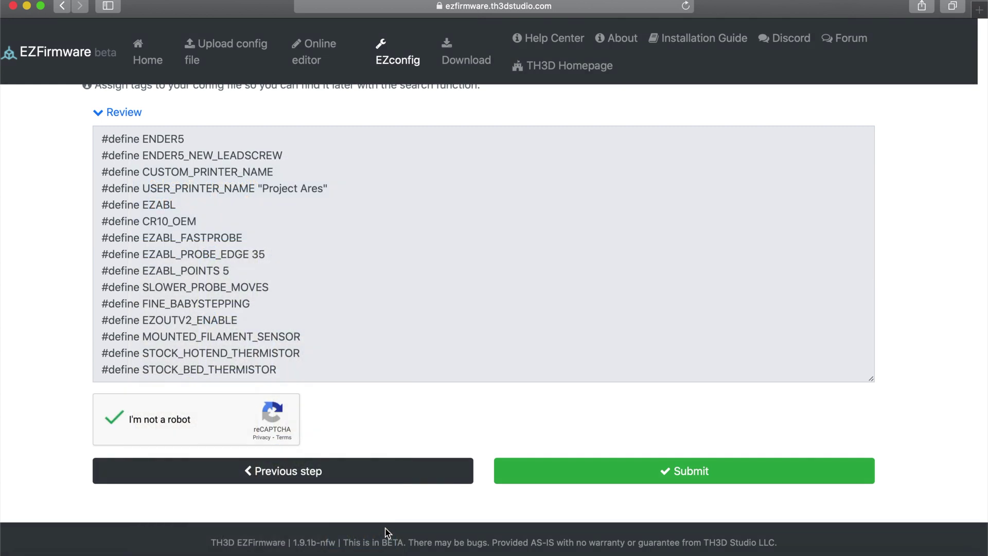
{"action": "left_click", "coordinate": [617, 478]}
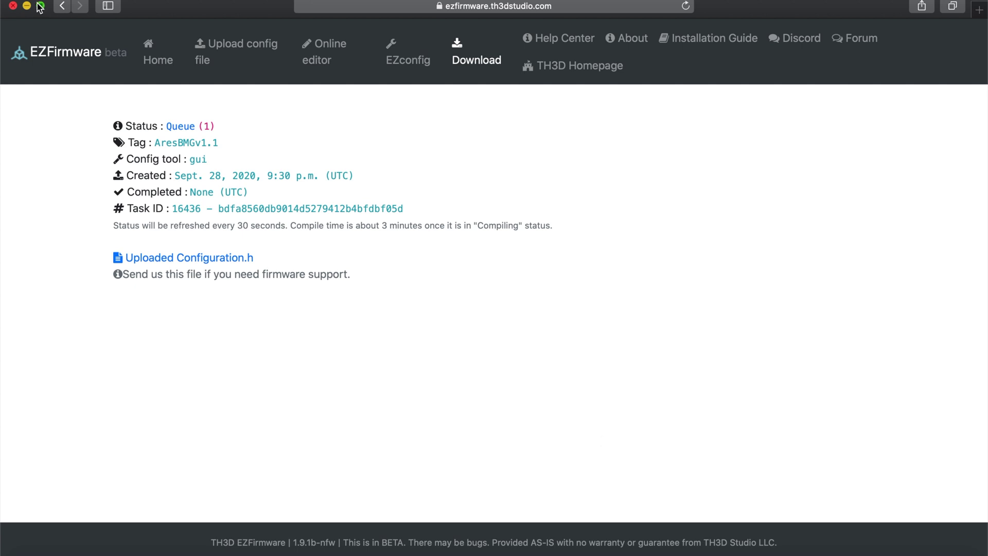
{"action": "mouse_move", "coordinate": [39, 7]}
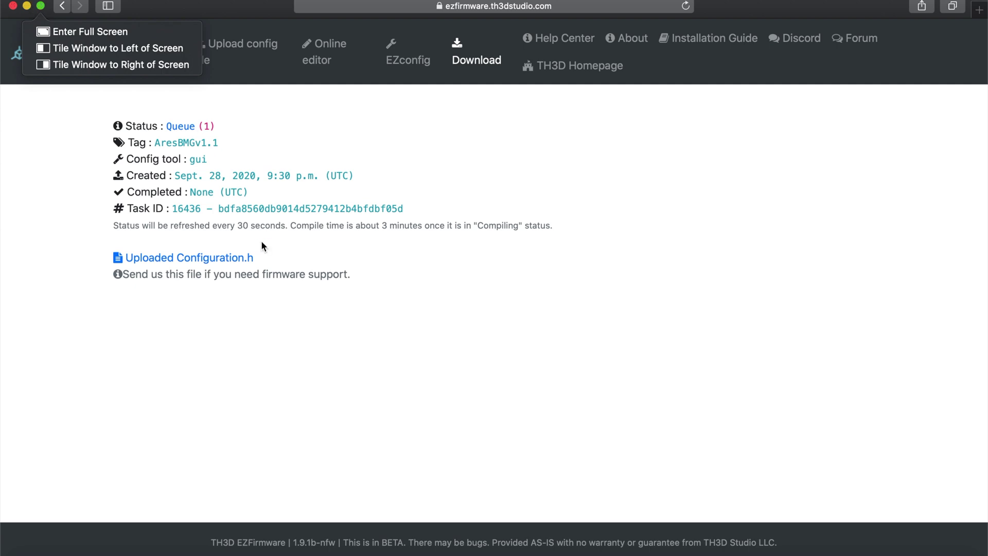